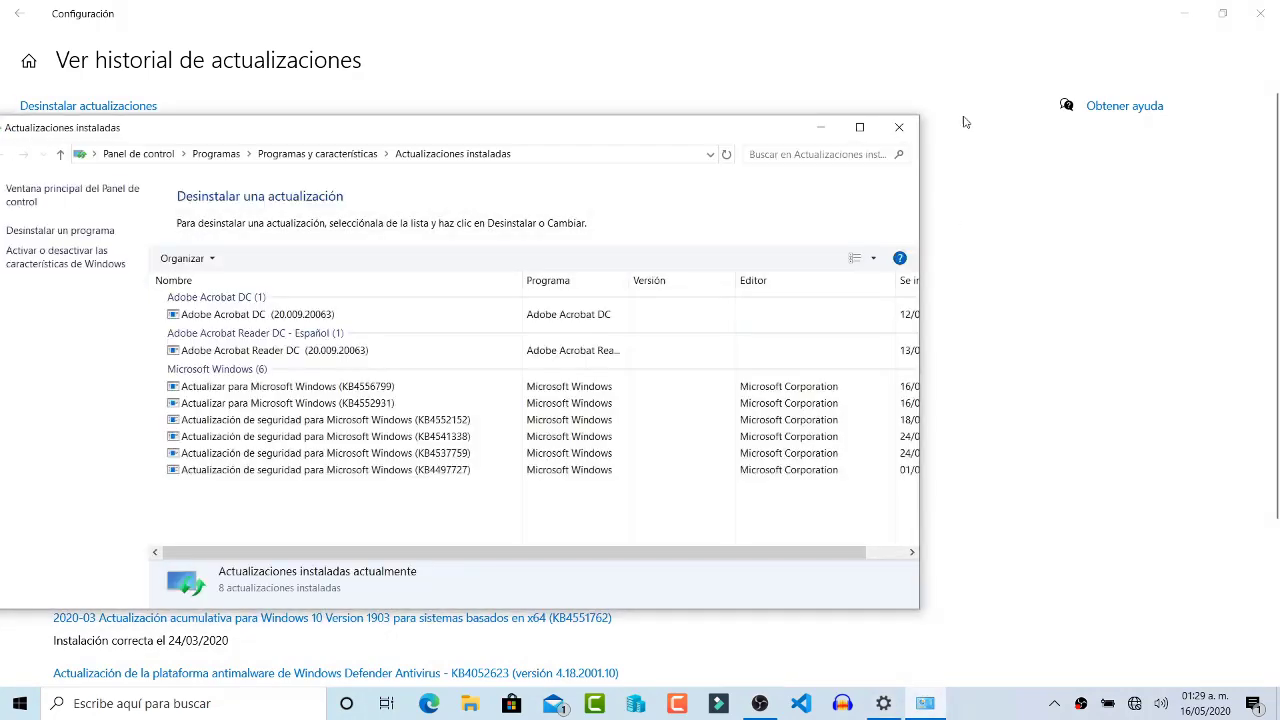
- Uninstall the Microsoft Windows update KB4556799 from the installed updates and restart the computer to apply the removal
left_click(867, 125)
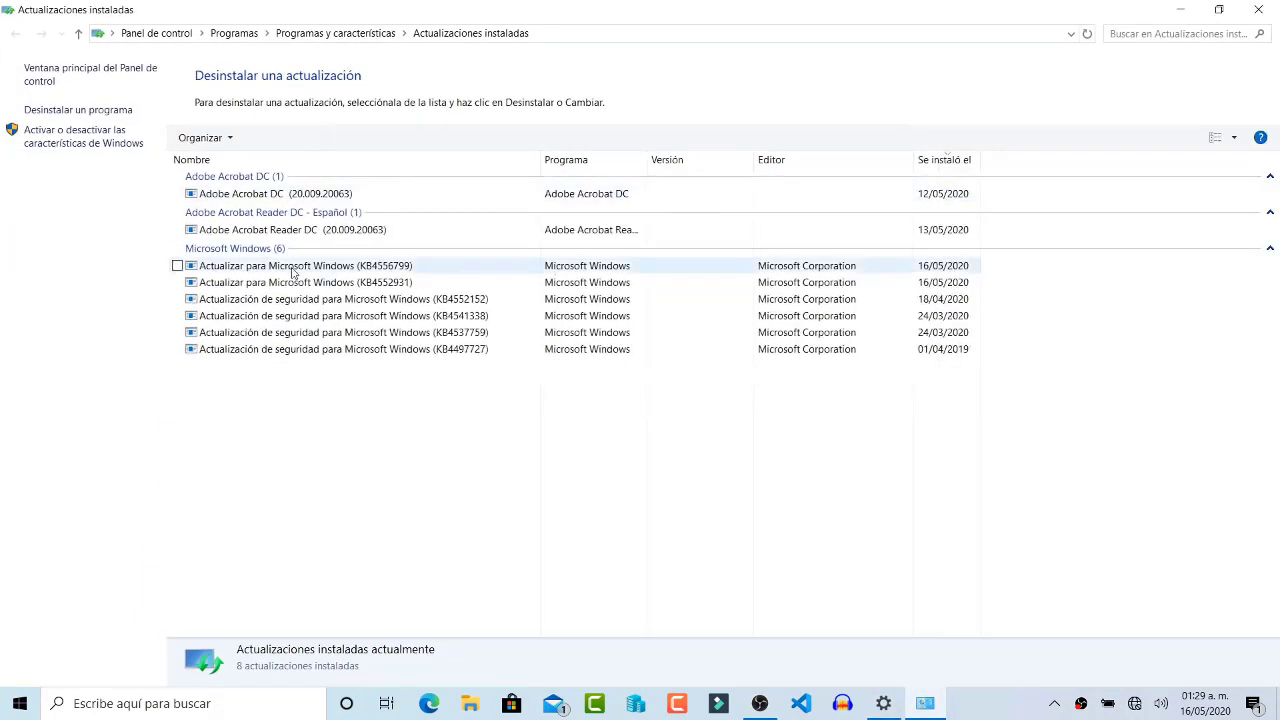
left_click(292, 266)
left_click(272, 140)
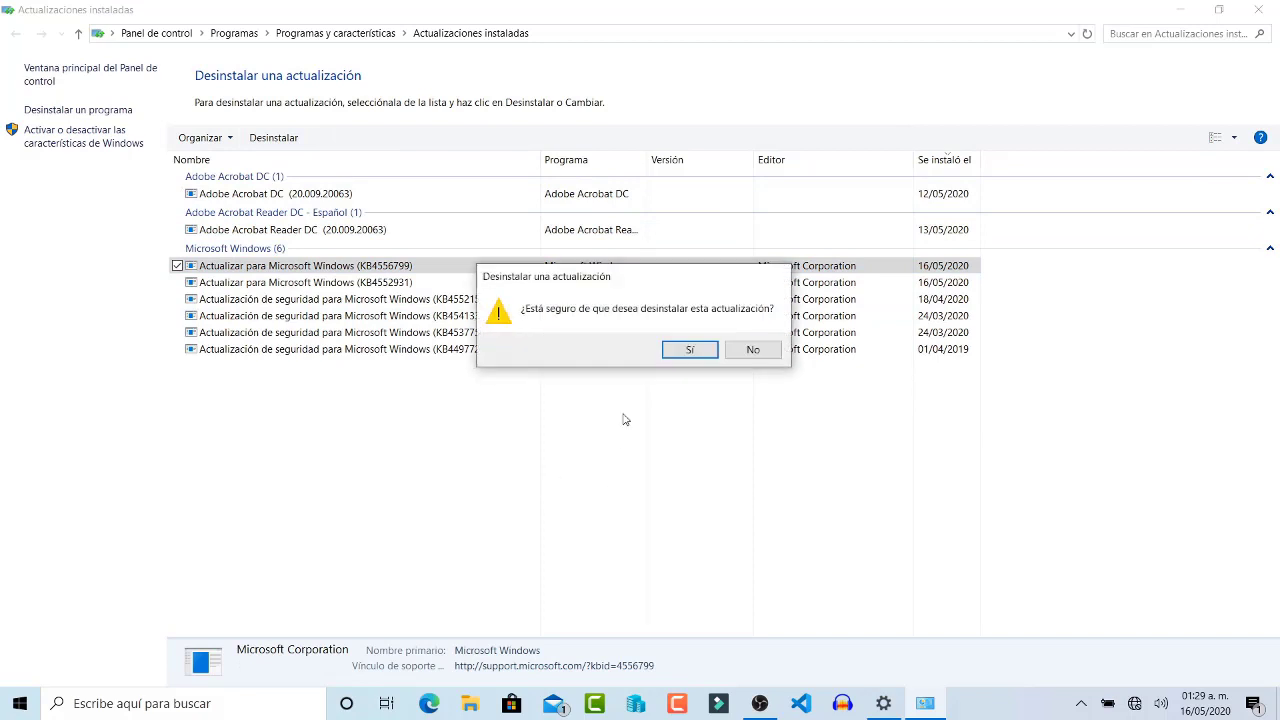
left_click(688, 350)
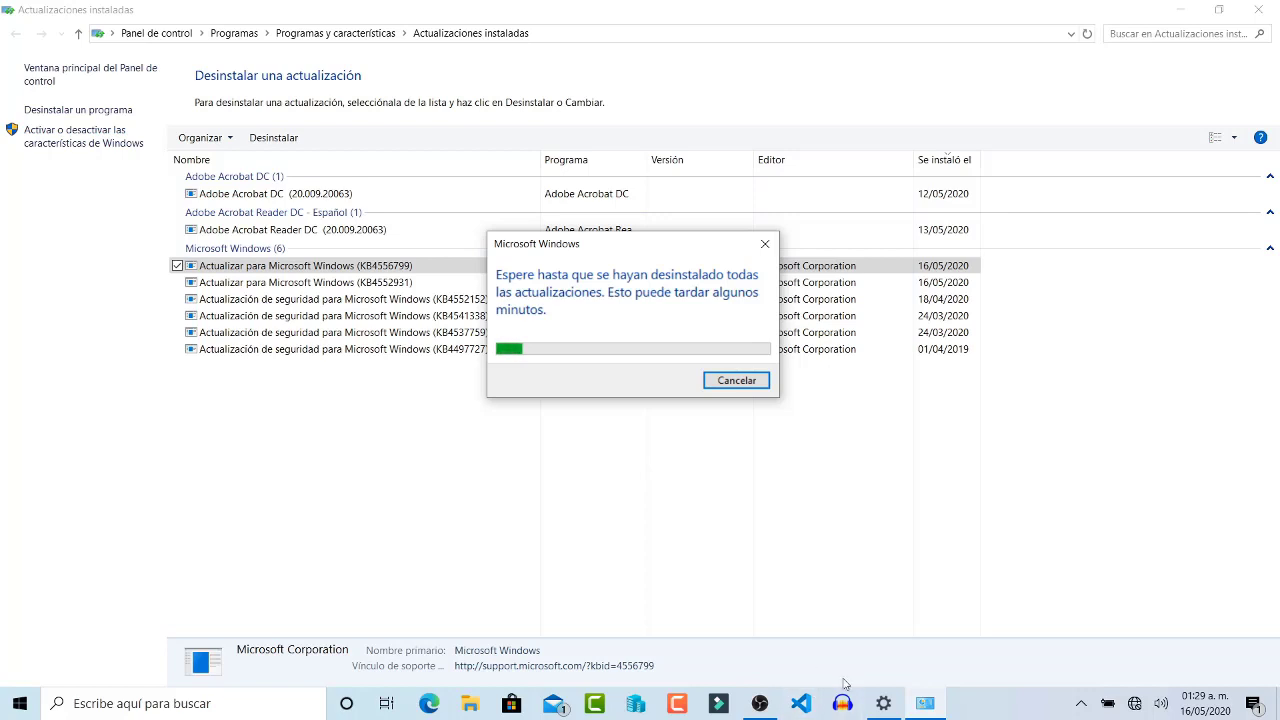
left_click(1136, 710)
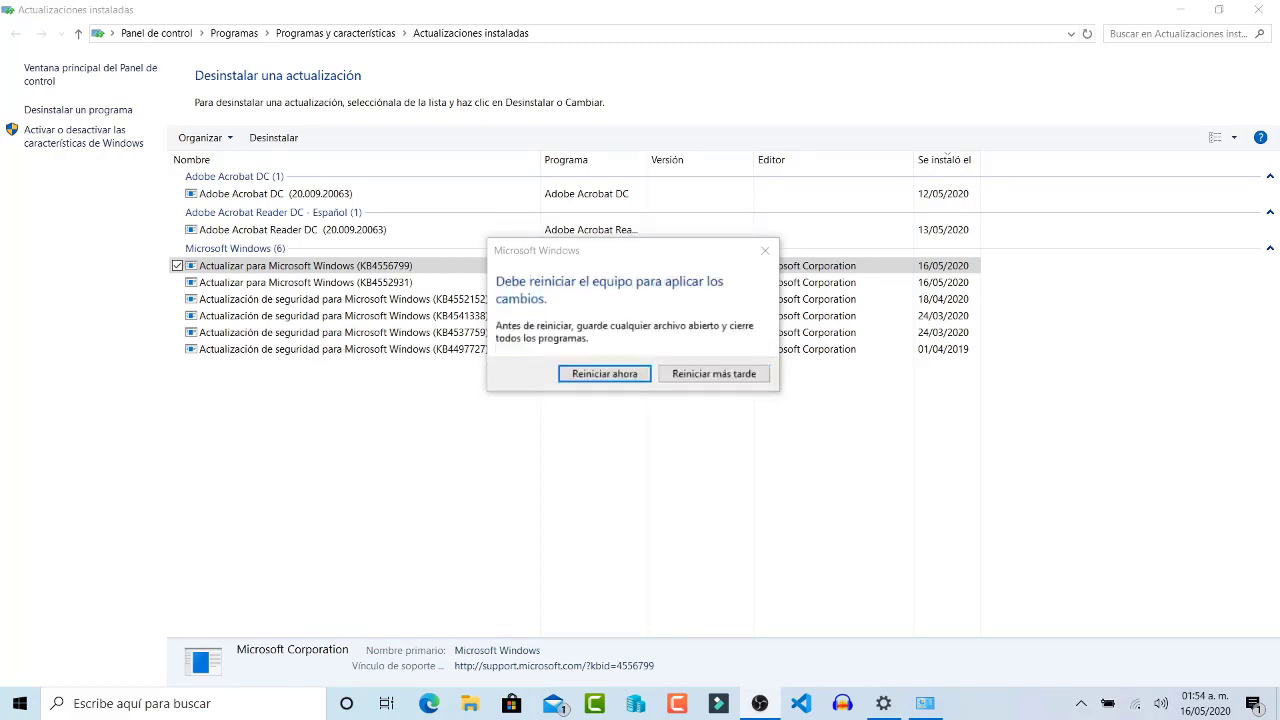
left_click(600, 372)
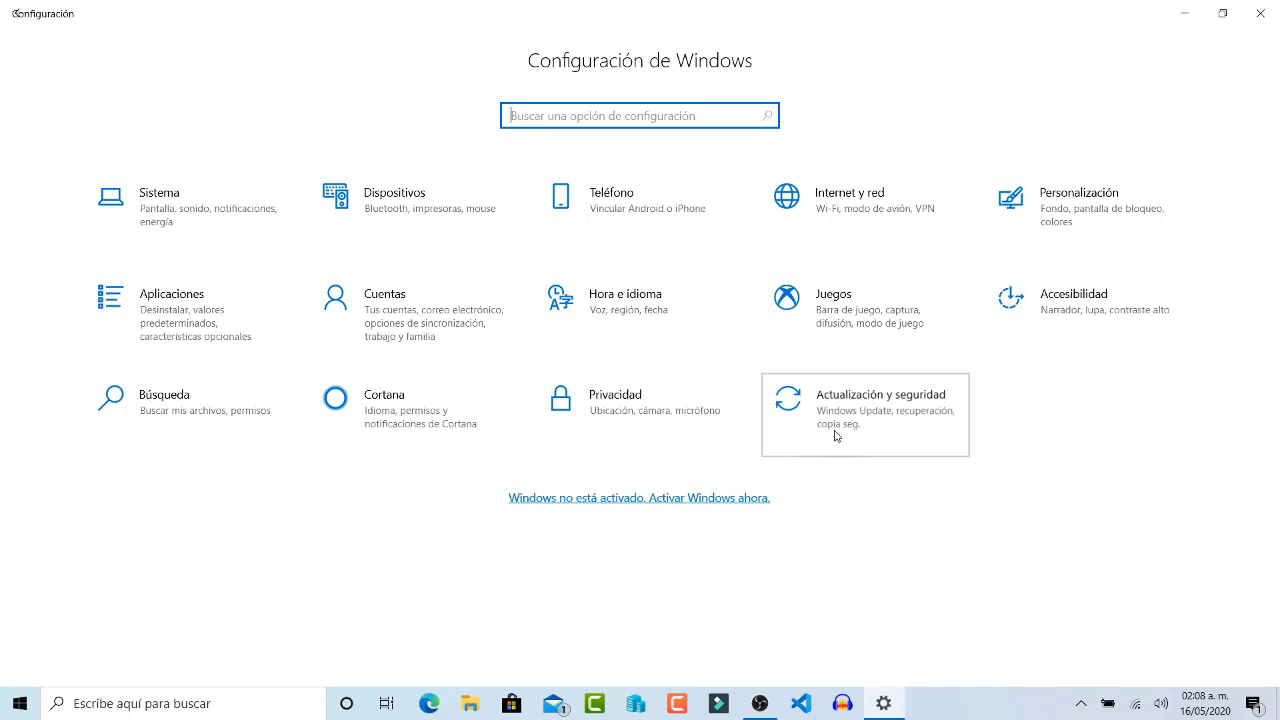
- Open the Windows Update history and check the Microsoft Windows entries among the installed updates
left_click(837, 435)
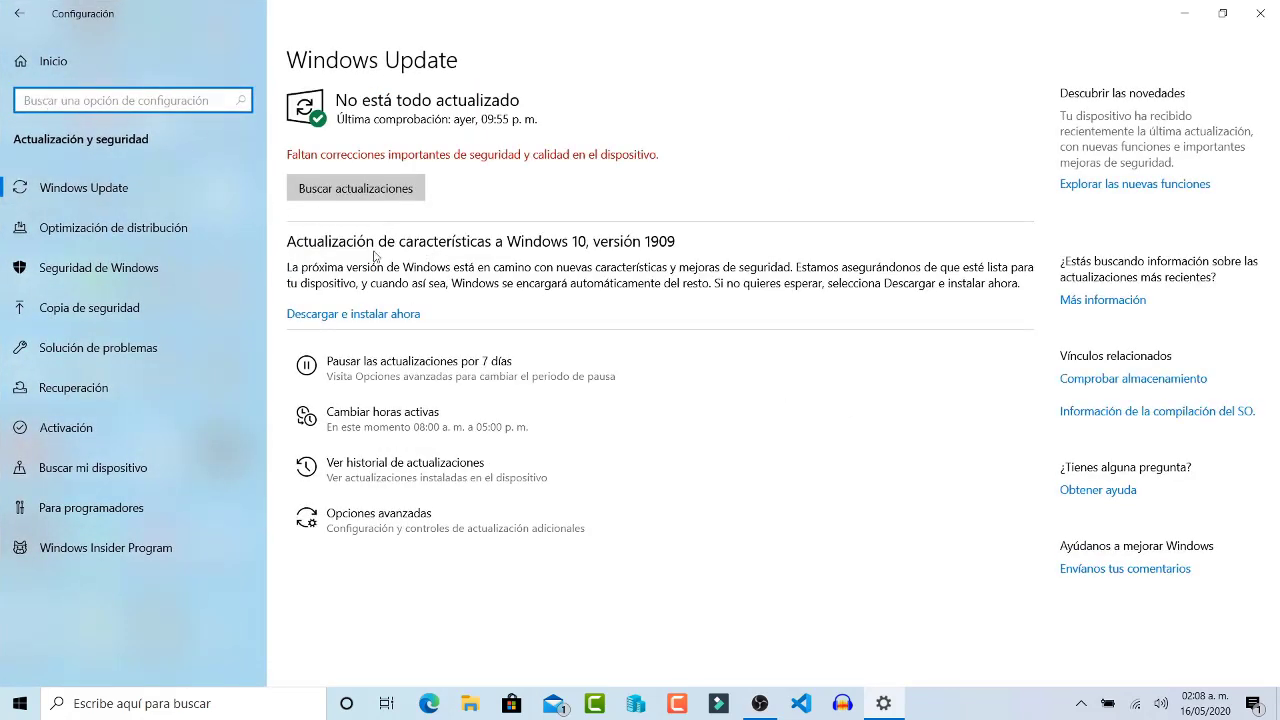
left_click(377, 484)
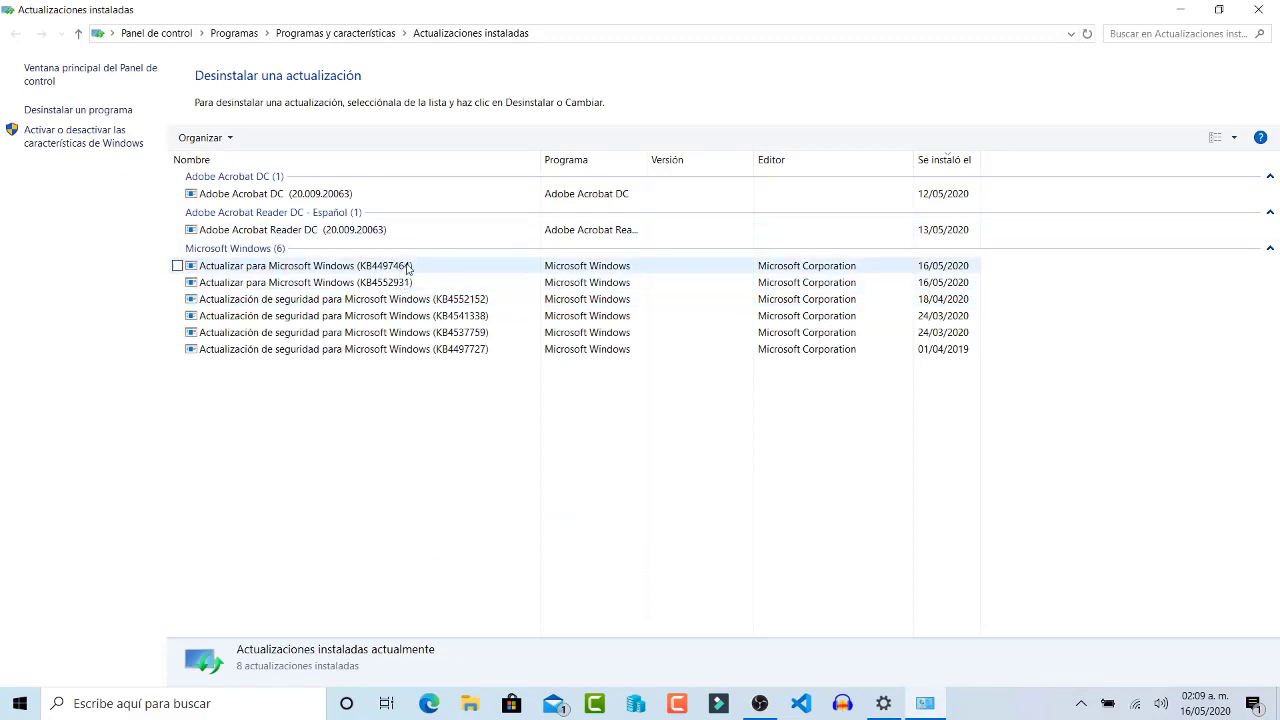
left_click(1258, 9)
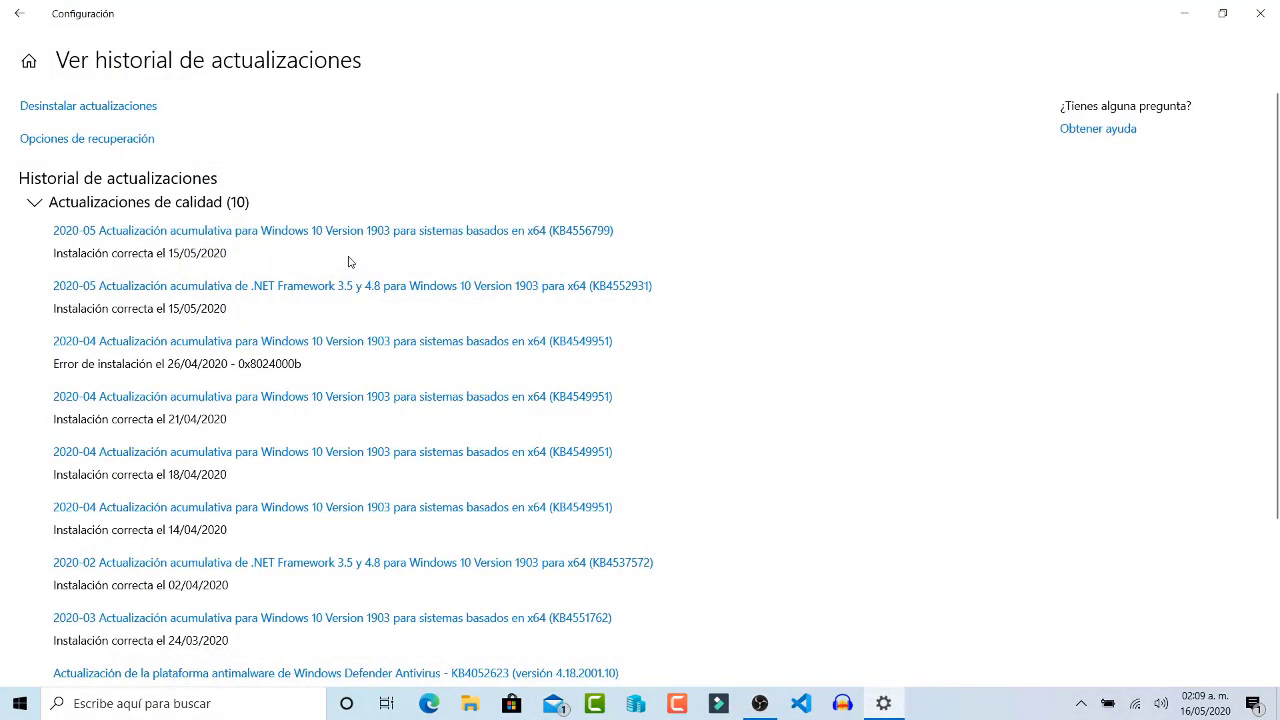
- Return to the Windows Update page and pause updates for 7 days
key("alt+Left")
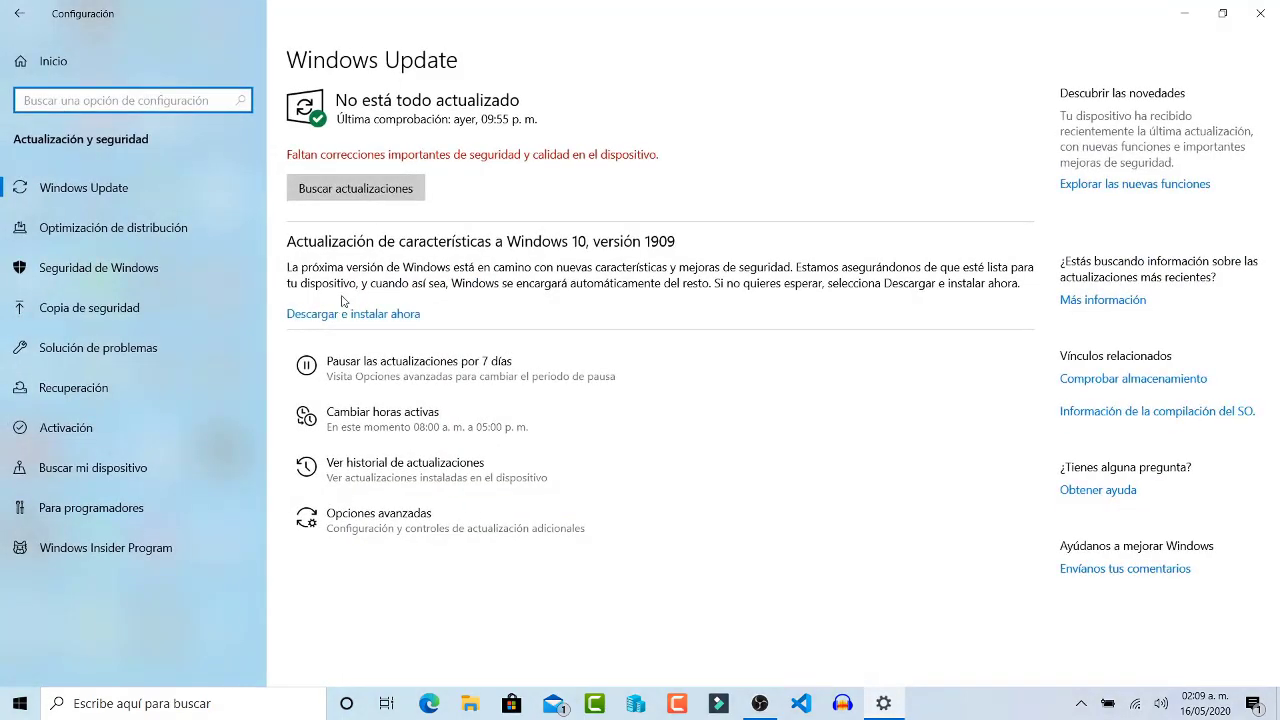
left_click(382, 381)
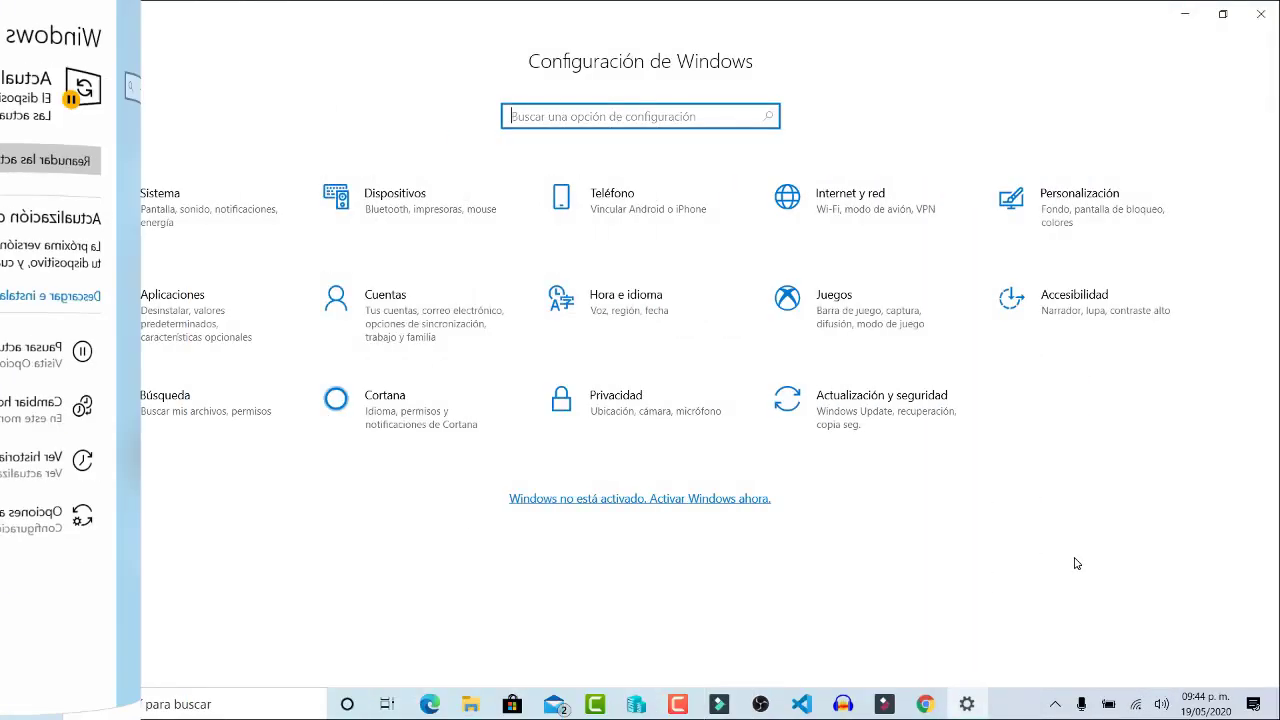
- Open the Sonido page of the Sistema settings
left_click(173, 222)
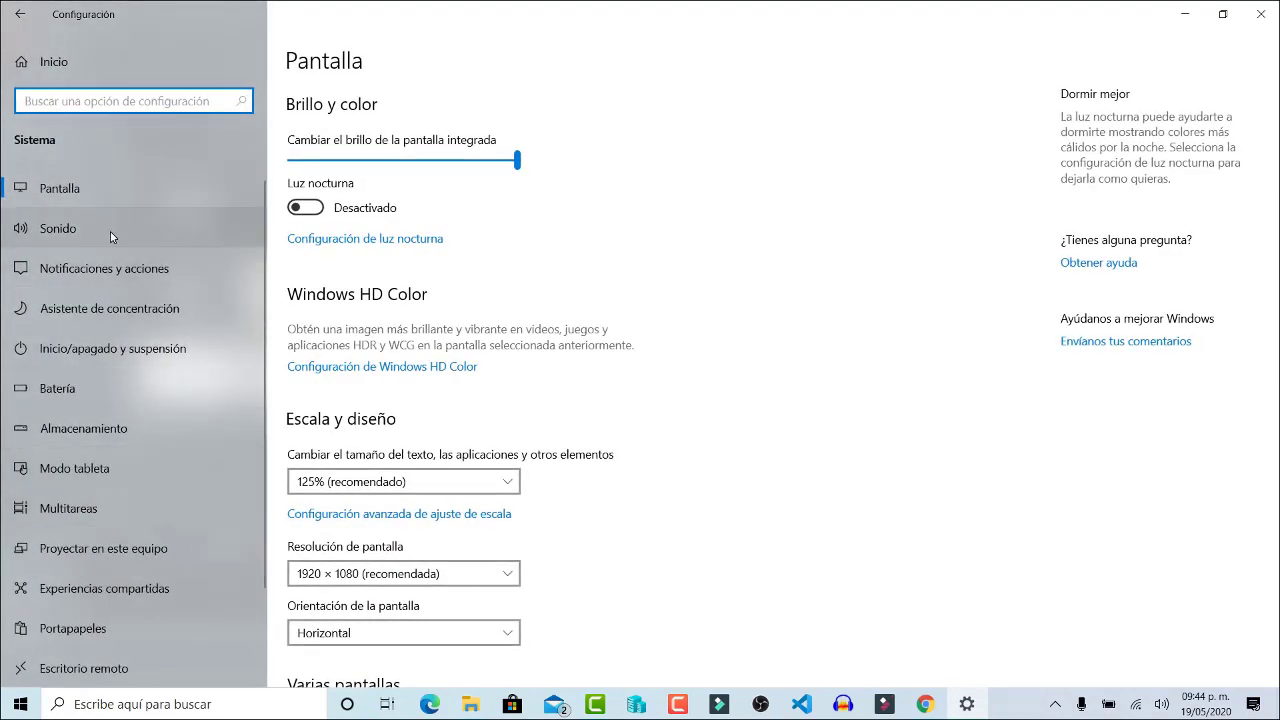
left_click(110, 231)
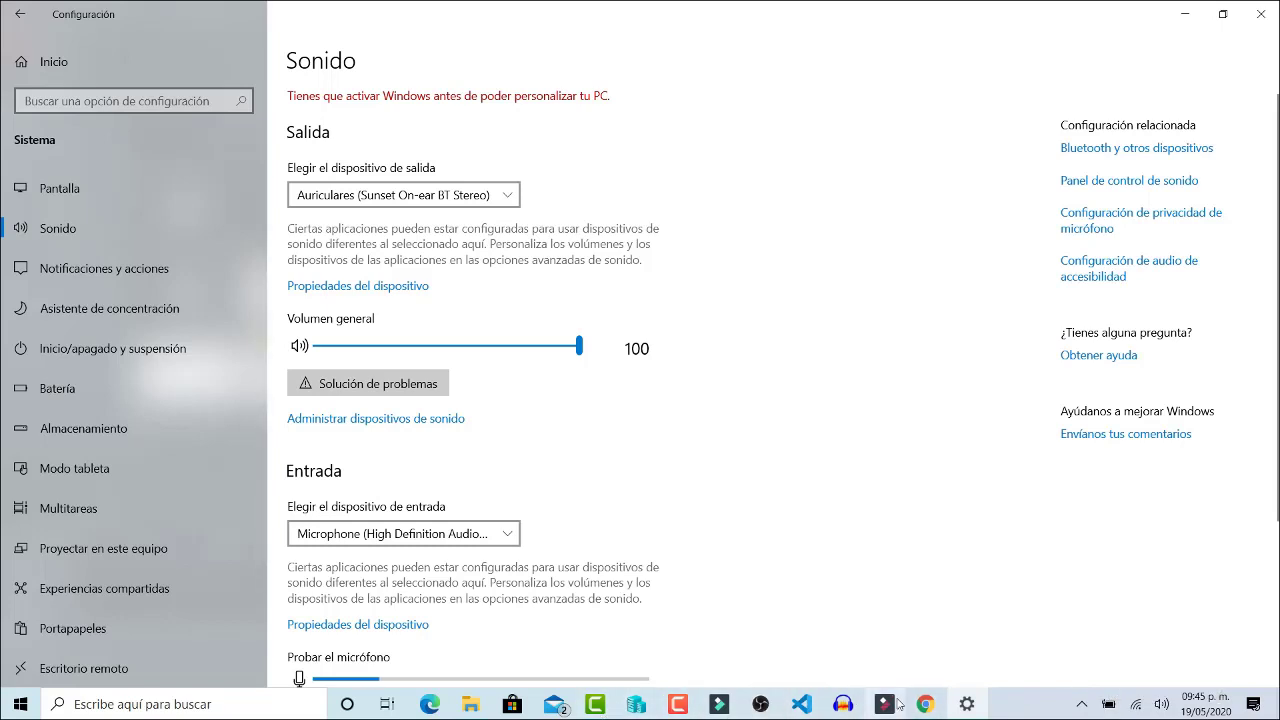
left_click(1057, 713)
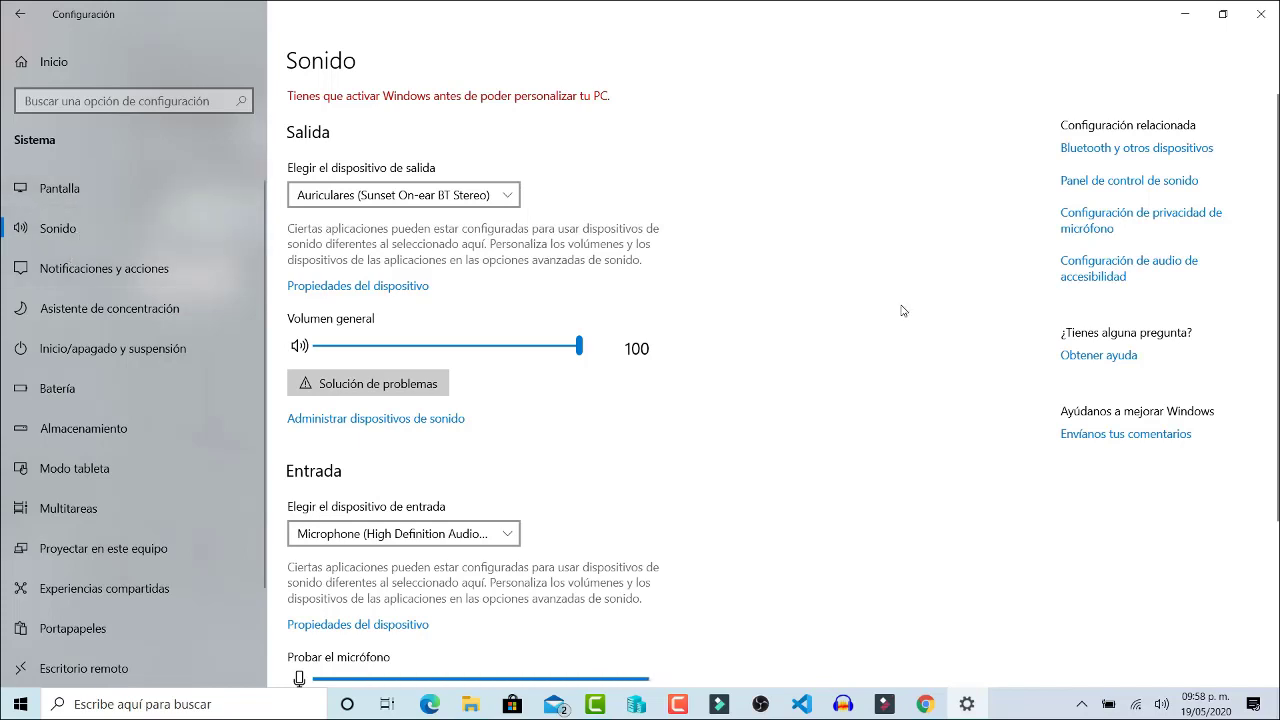
- Review the advanced options of the Altavoces playback device in the sound control panel and accept both dialogs
left_click(1138, 182)
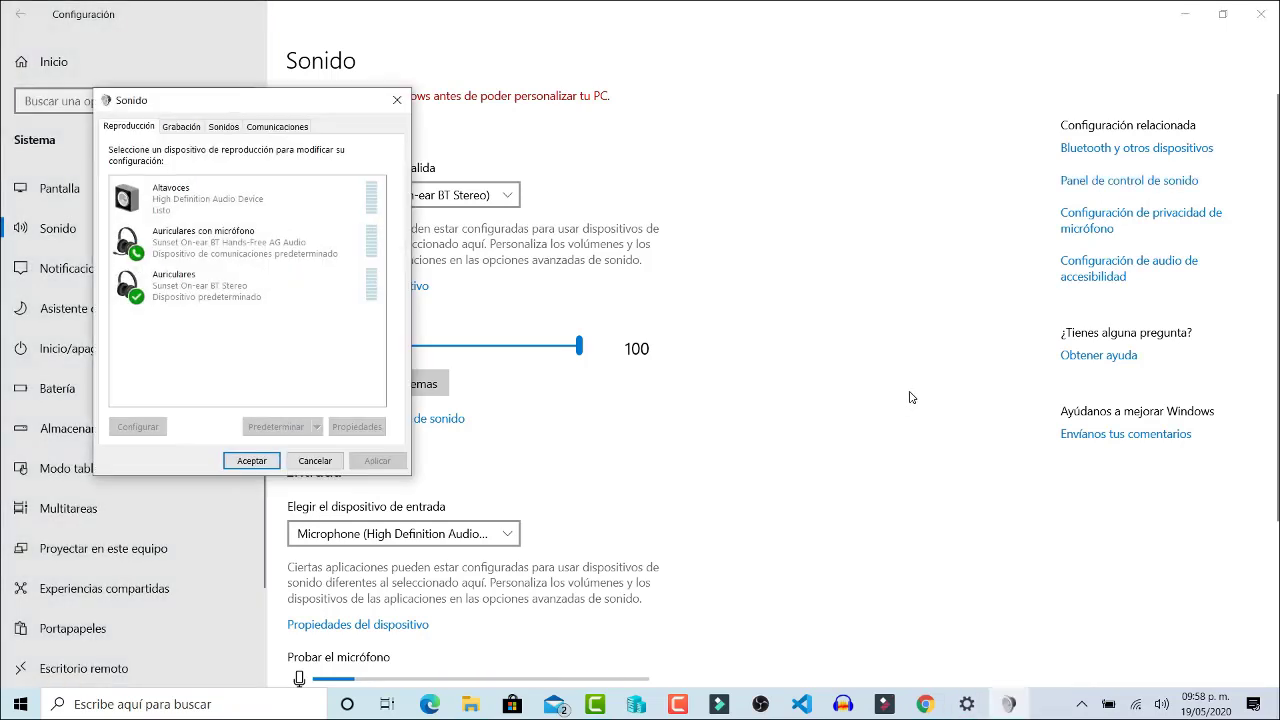
right_click(178, 209)
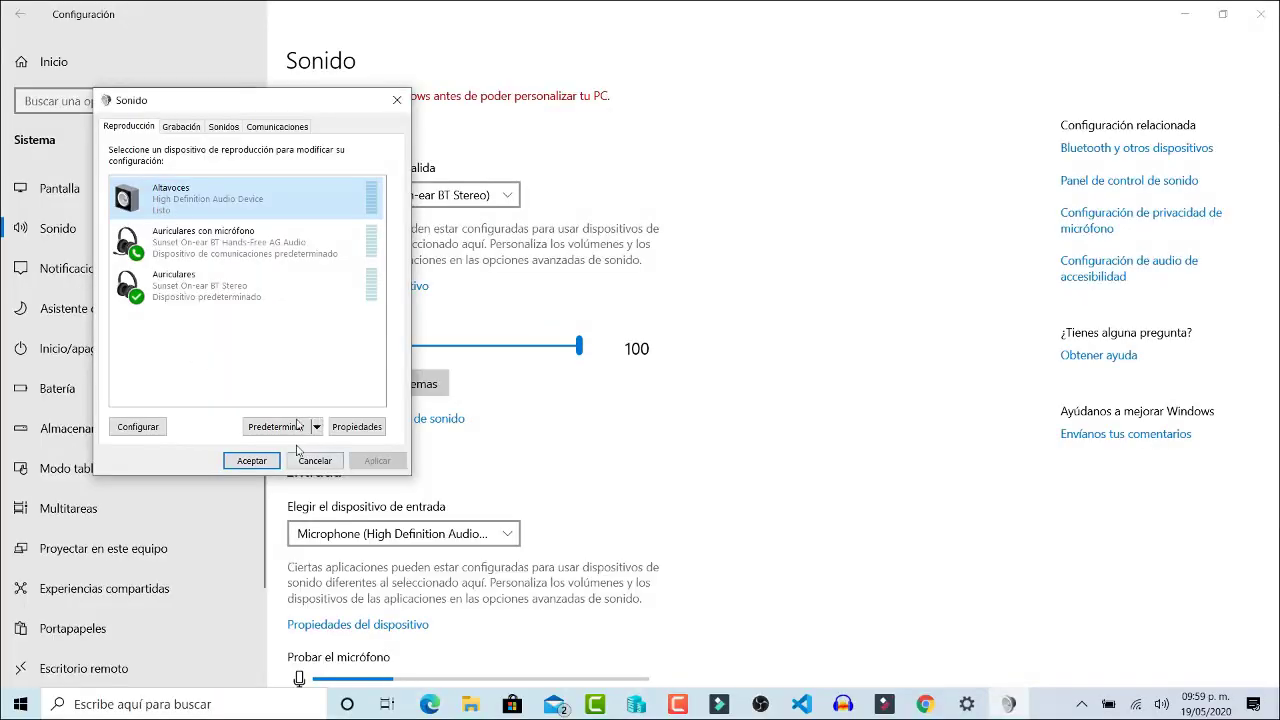
right_click(231, 192)
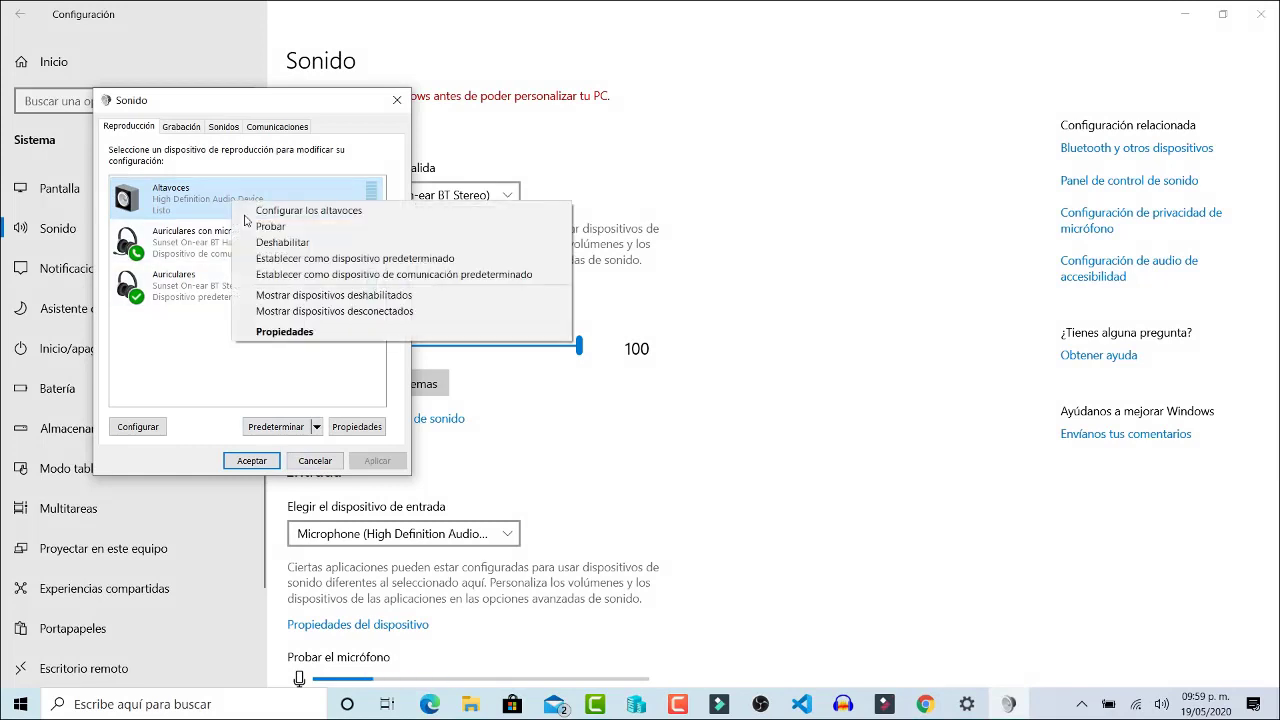
left_click(309, 333)
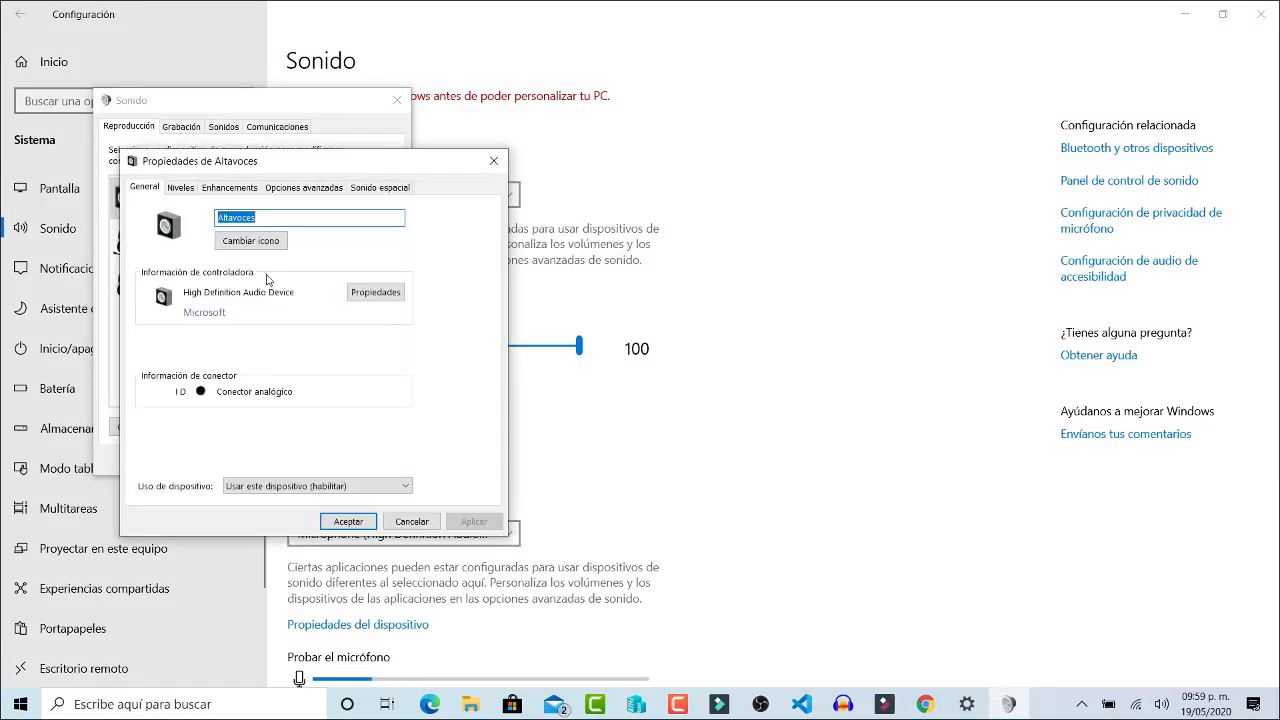
left_click(277, 189)
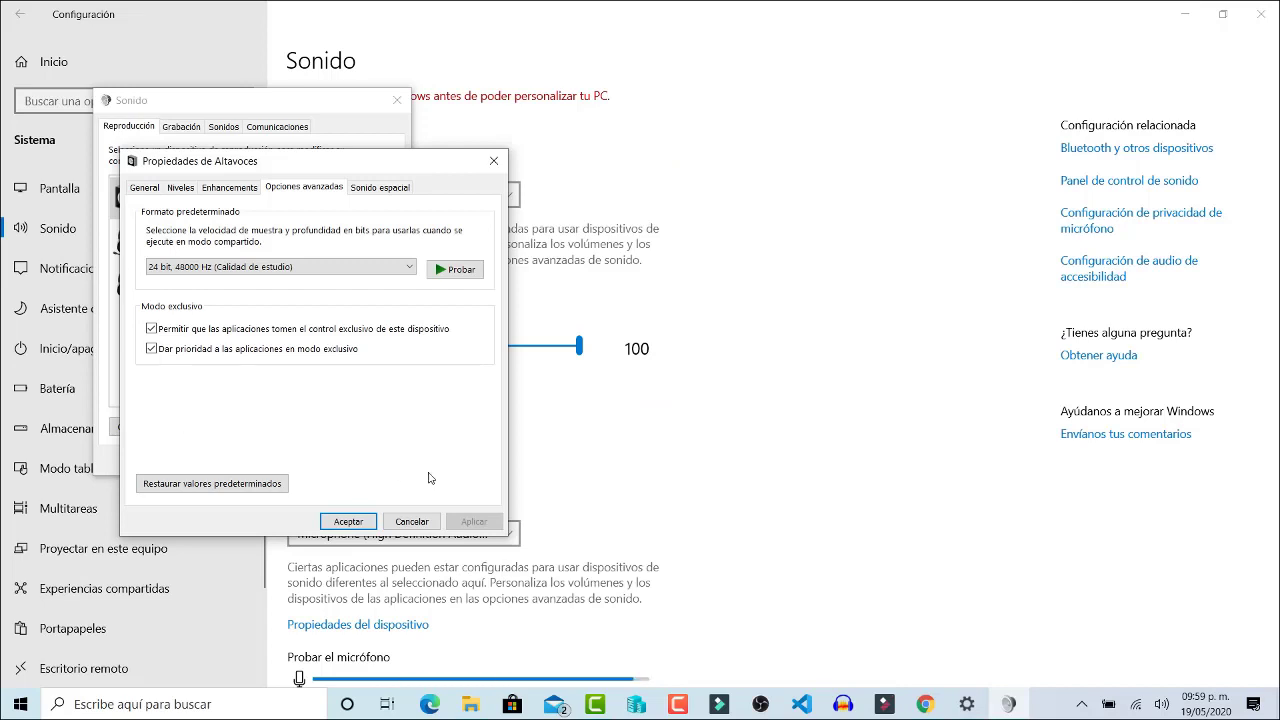
left_click(347, 520)
left_click(243, 462)
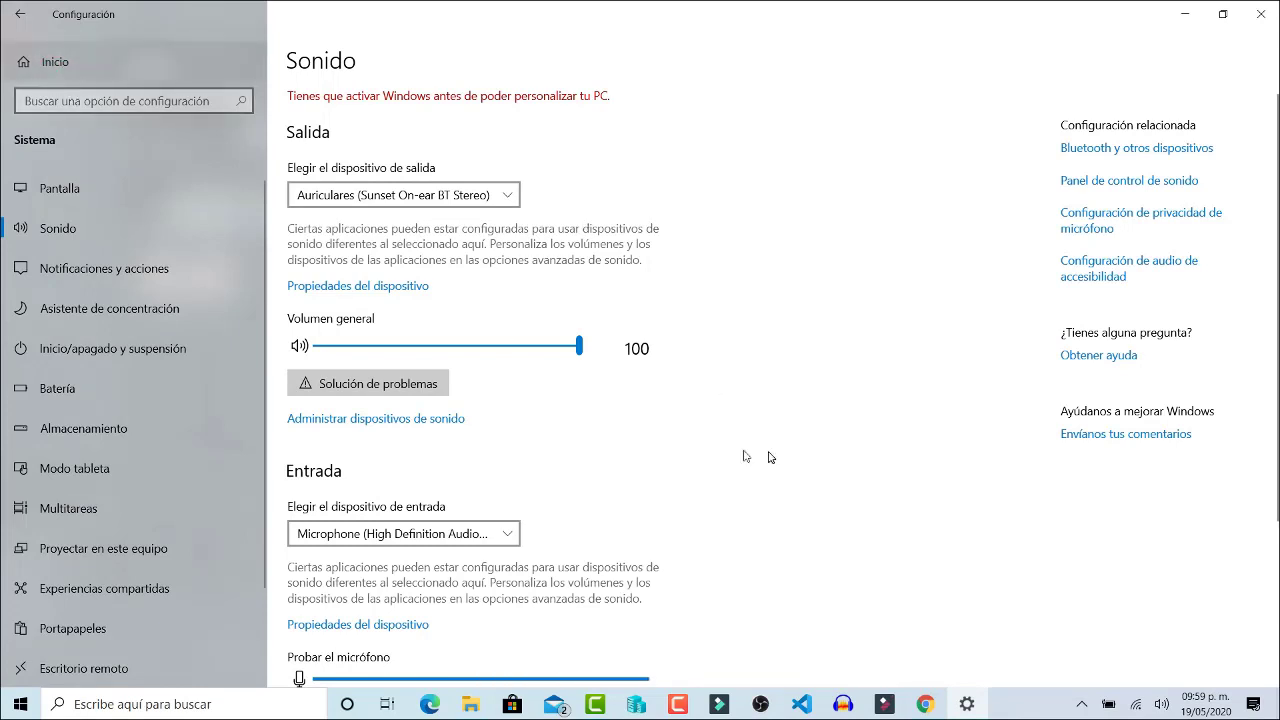
- Review the available pause-until dates in the Windows Update advanced options without choosing one
left_click(862, 400)
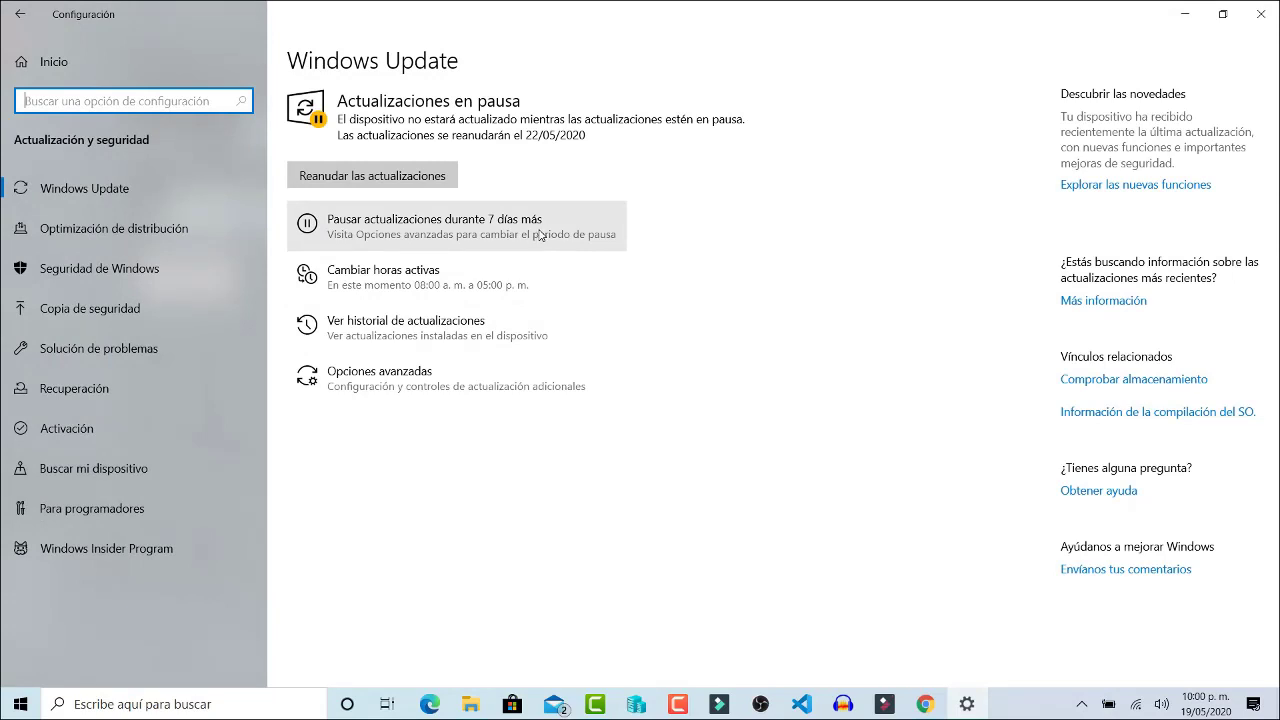
left_click(391, 396)
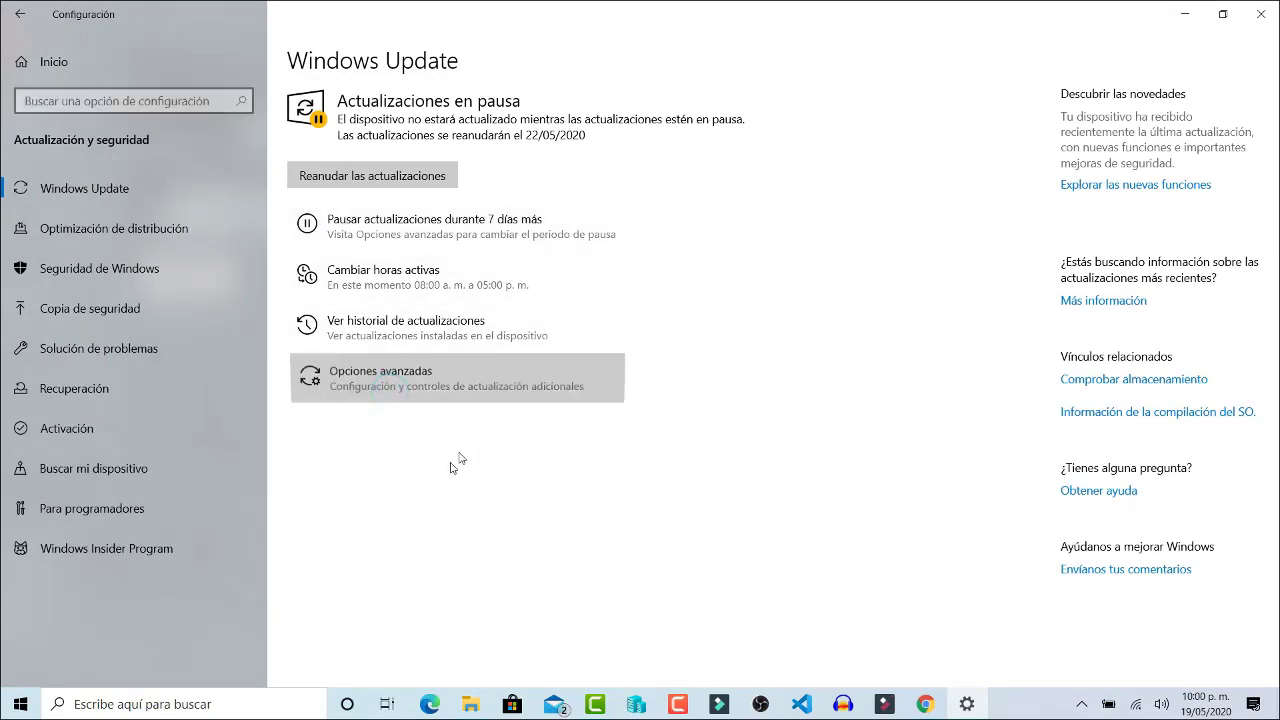
scroll(187, 509, "down", 2)
scroll(187, 509, "down", 1)
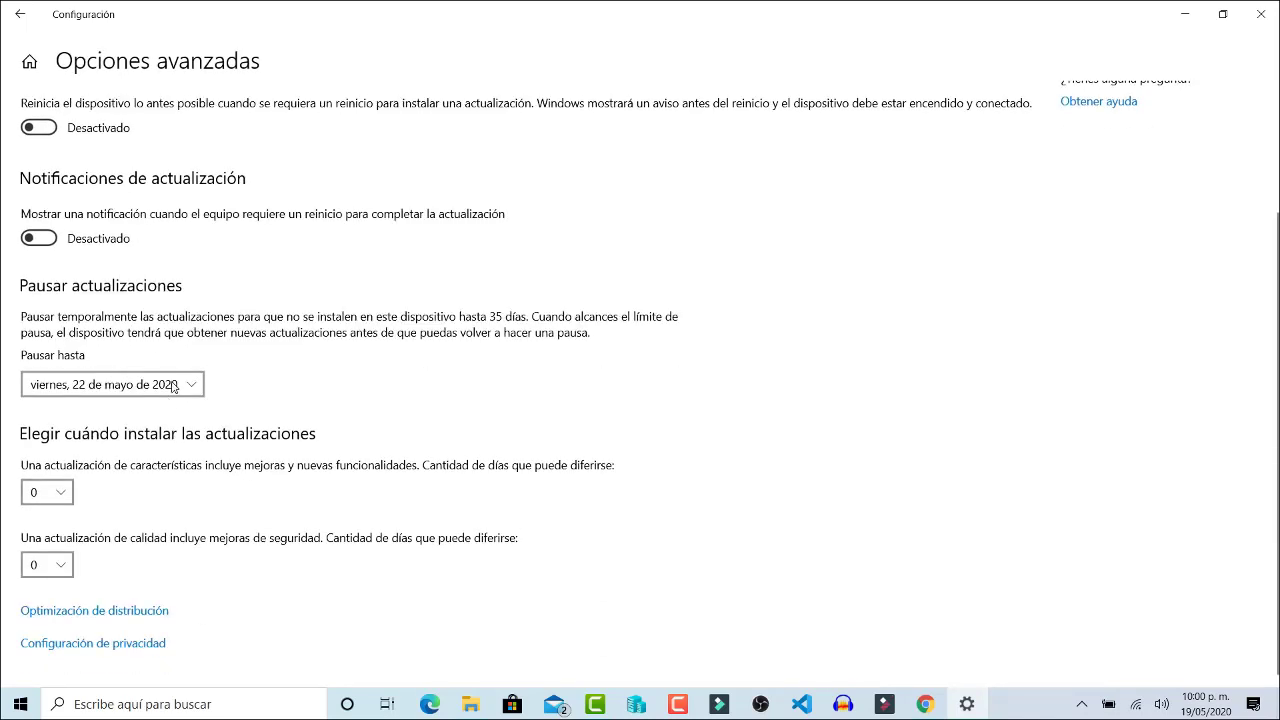
left_click(172, 385)
scroll(170, 400, "down", 4)
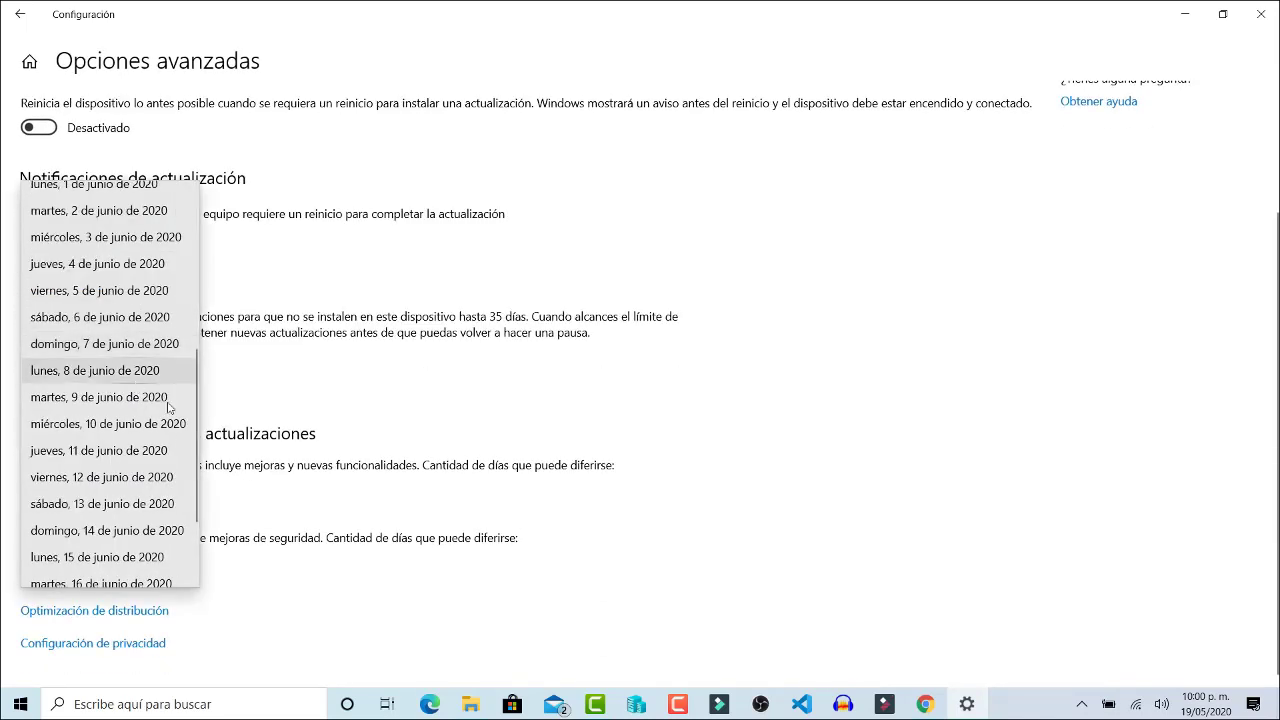
left_click(771, 391)
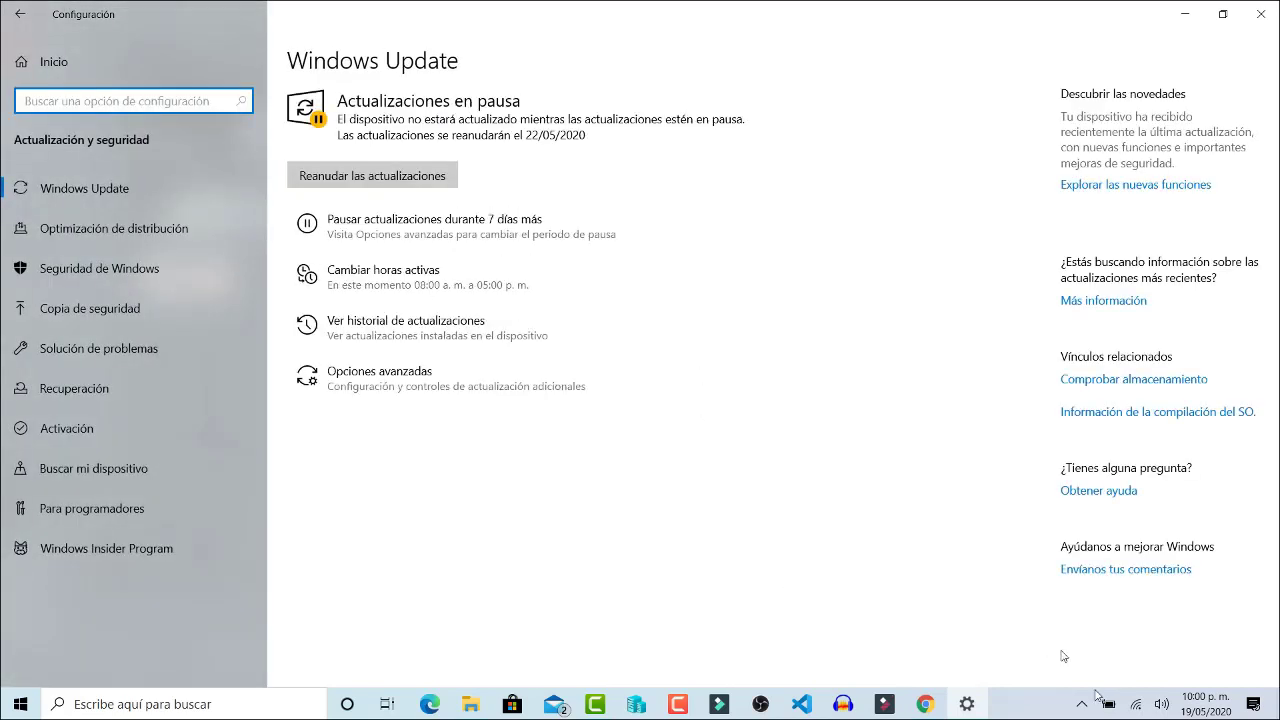
- Check the system calendar for the current month and close it again
left_click(1174, 708)
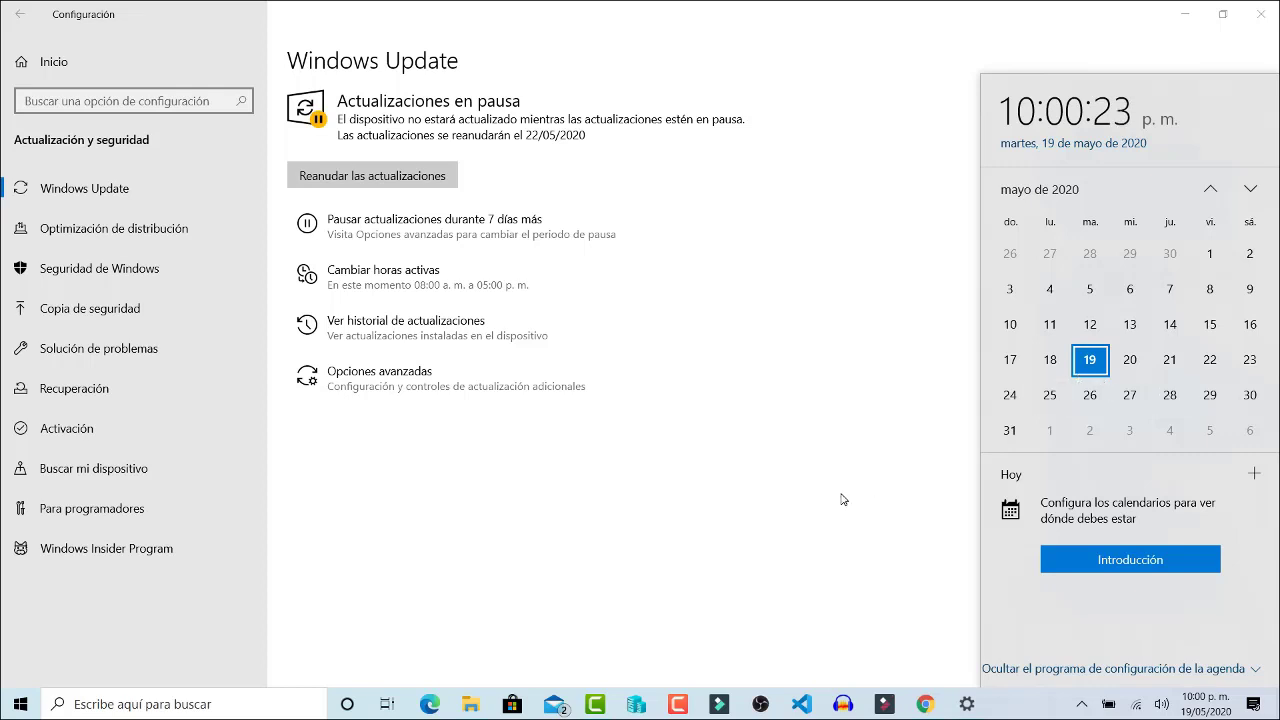
left_click(634, 526)
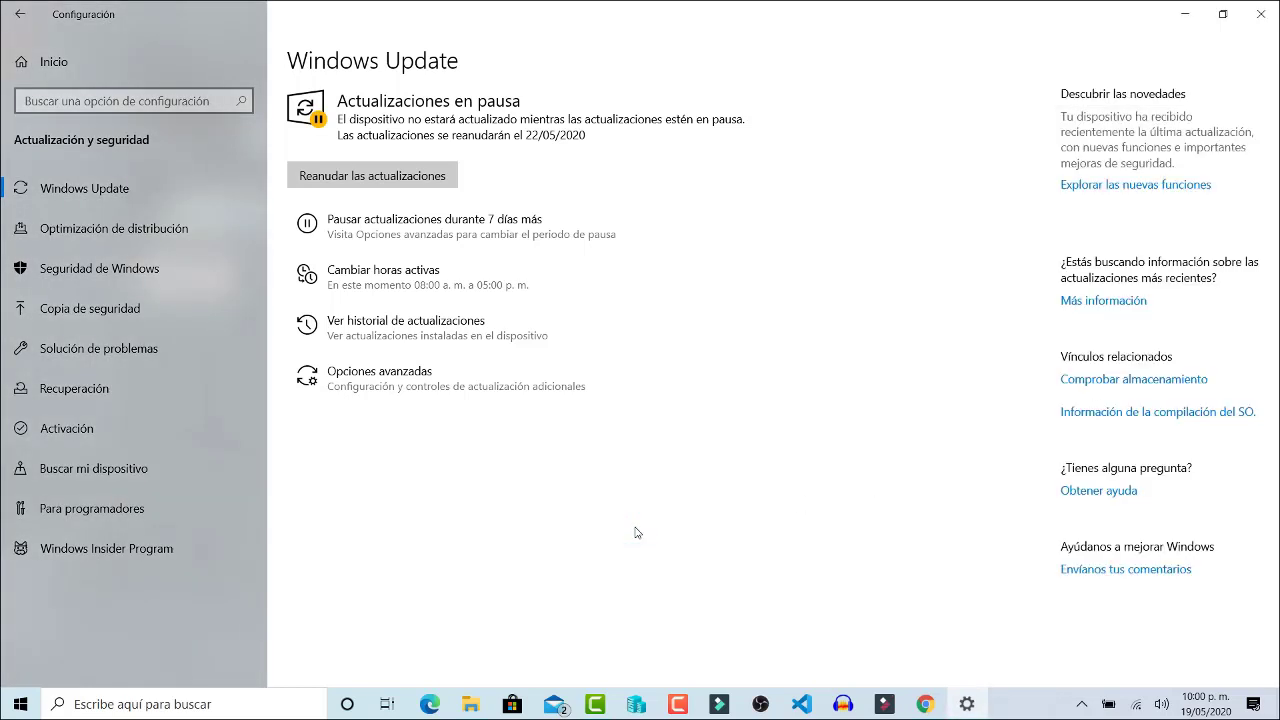